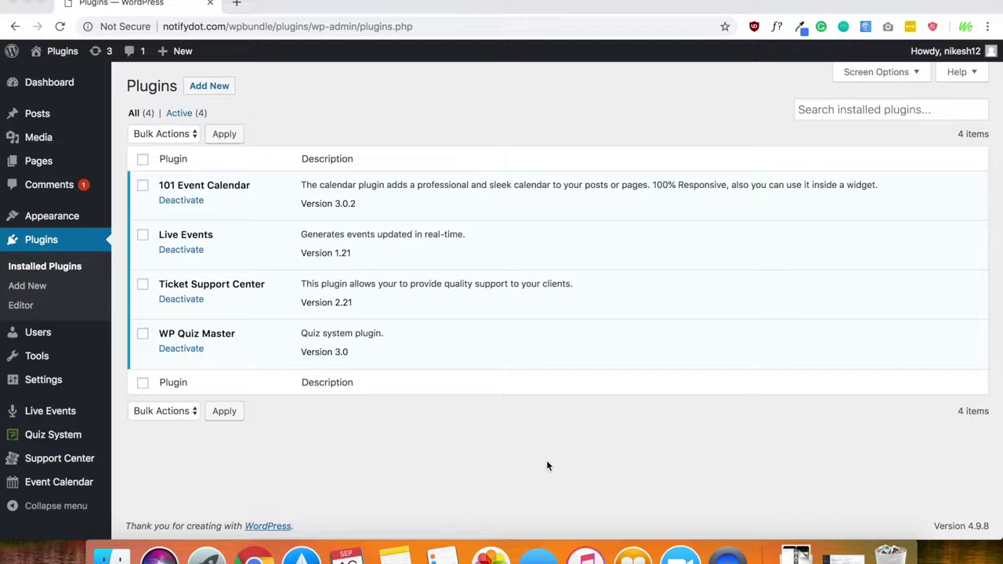
View the plugin upload page for .zip files, and return to the list of installed plugins
click(211, 91)
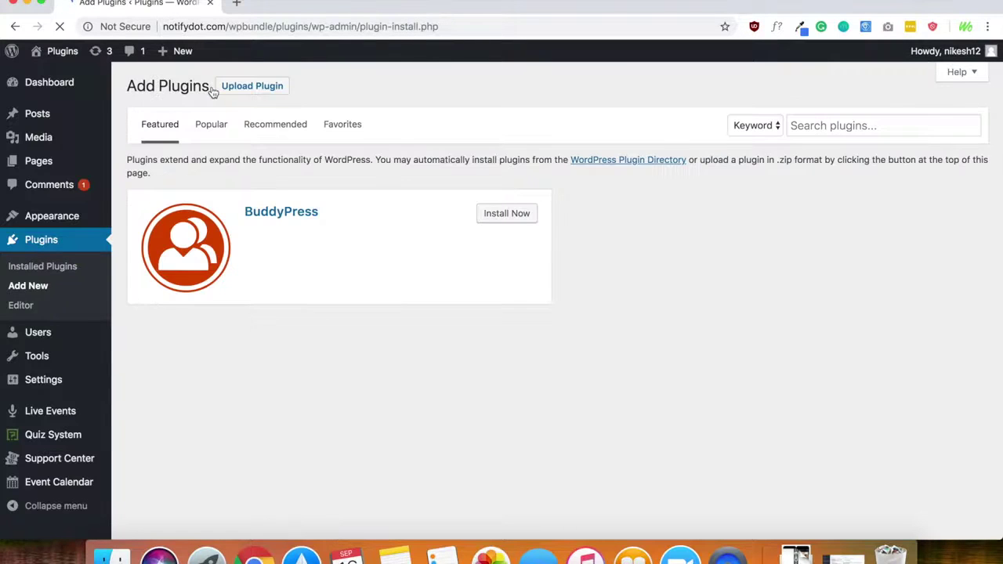
click(251, 88)
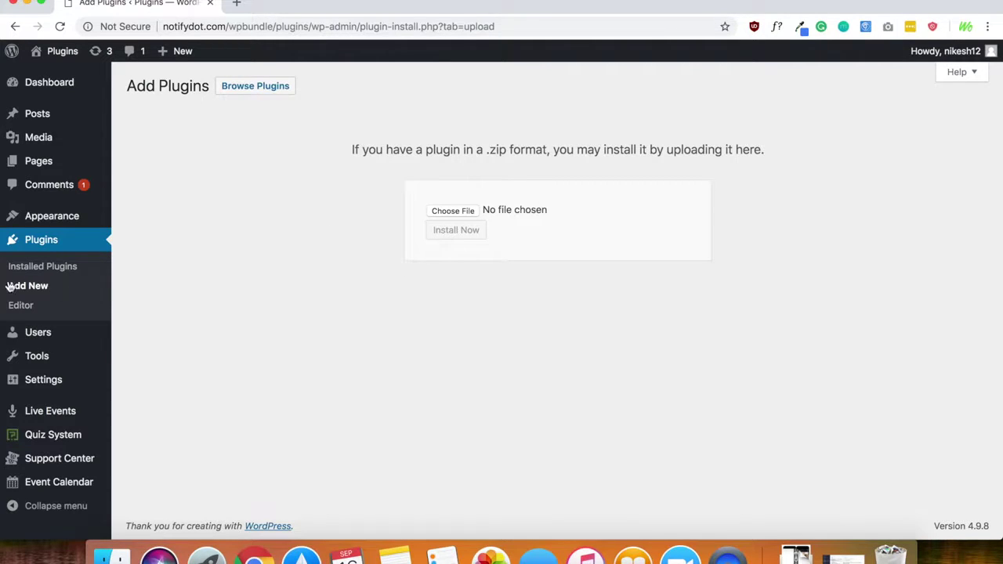
click(37, 270)
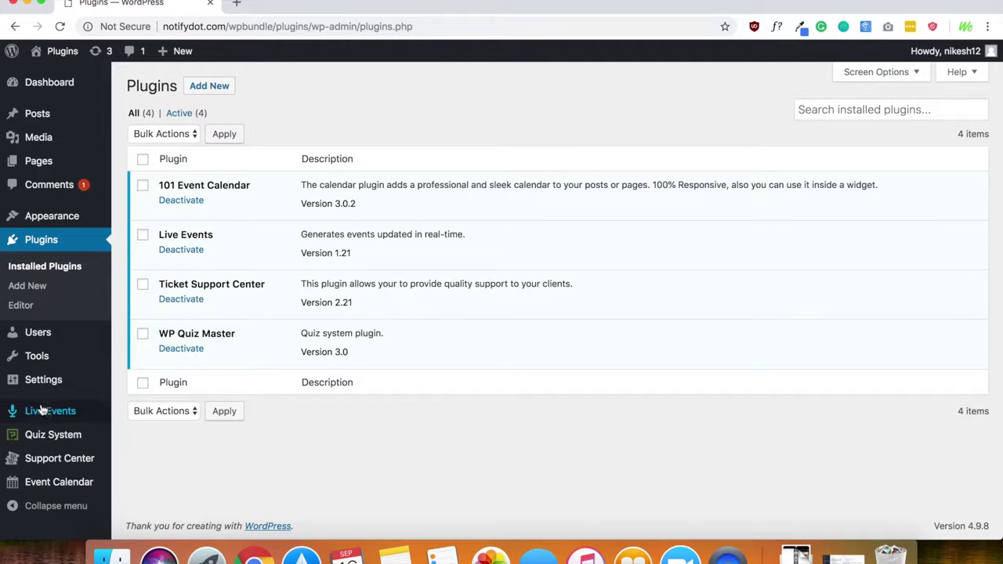
Open the Live Events plugin's Events page and look over the name and description fields for a new event
mouse_move(45, 414)
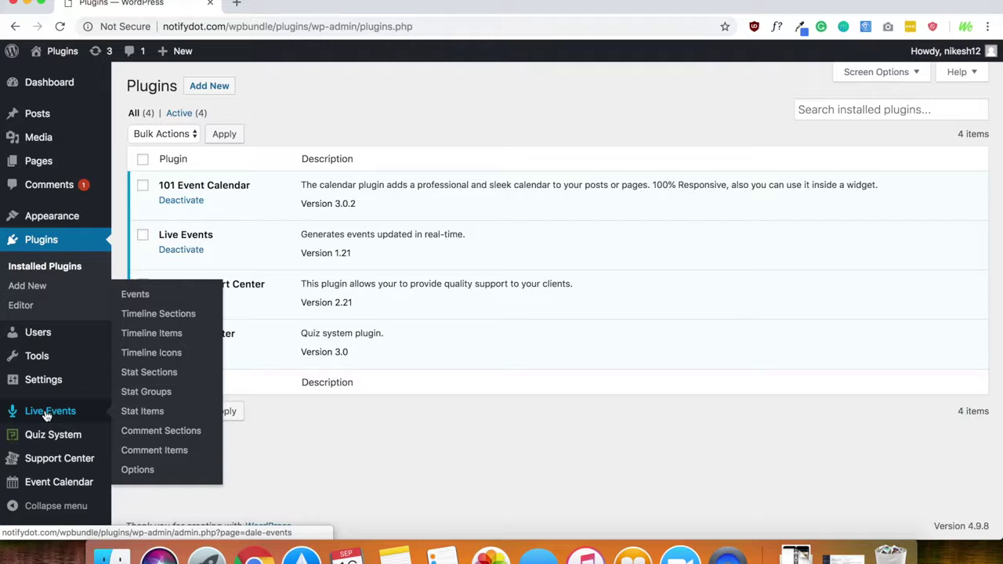
click(135, 296)
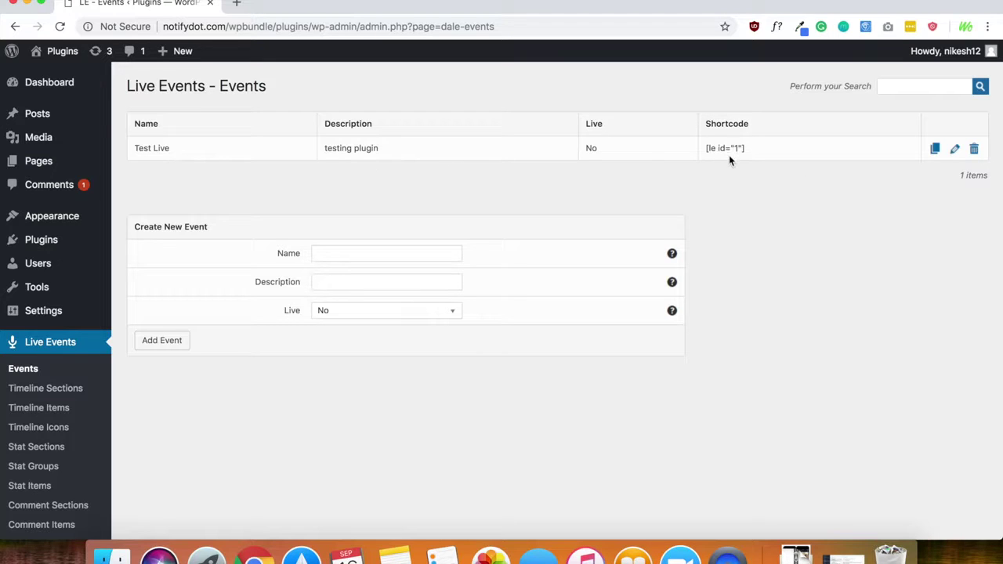
click(369, 253)
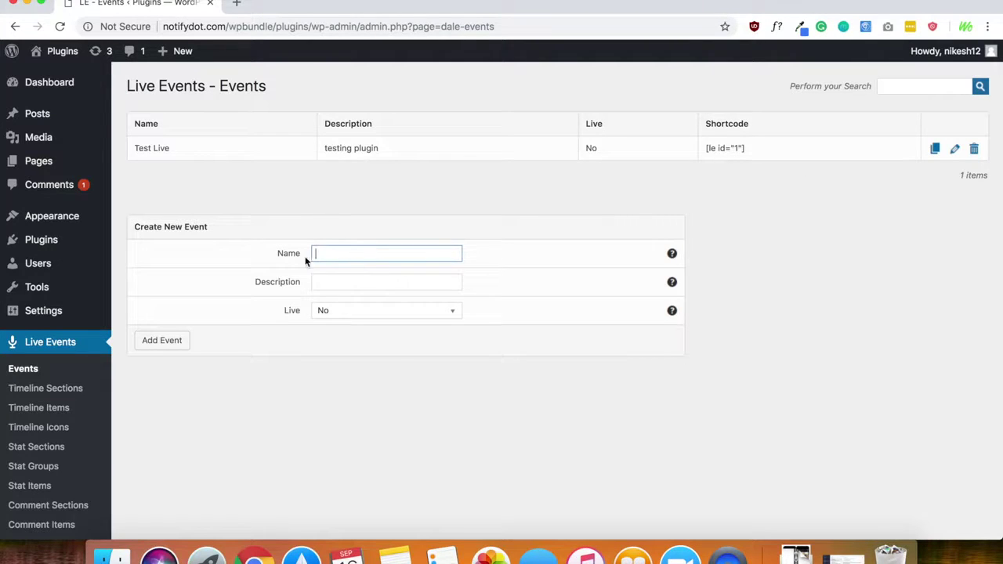
click(339, 285)
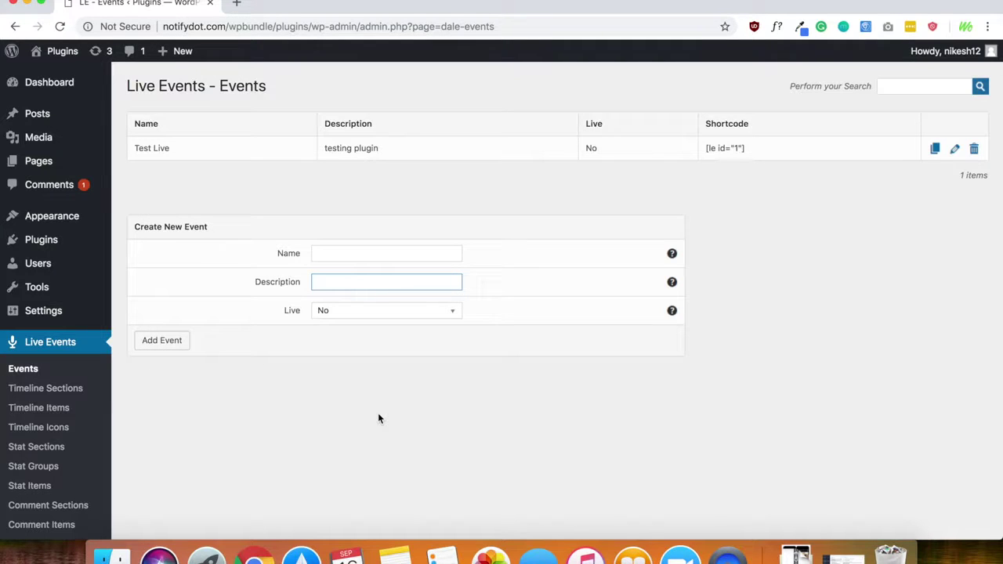
Look over the Live Events form for a new timeline section, including its available event choices
click(45, 390)
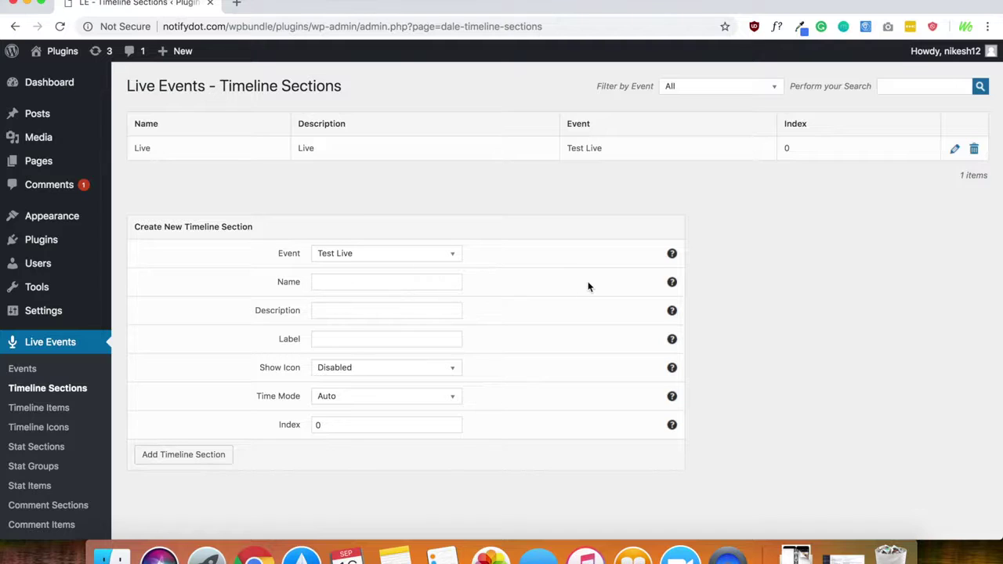
scroll(589, 286, down, 1)
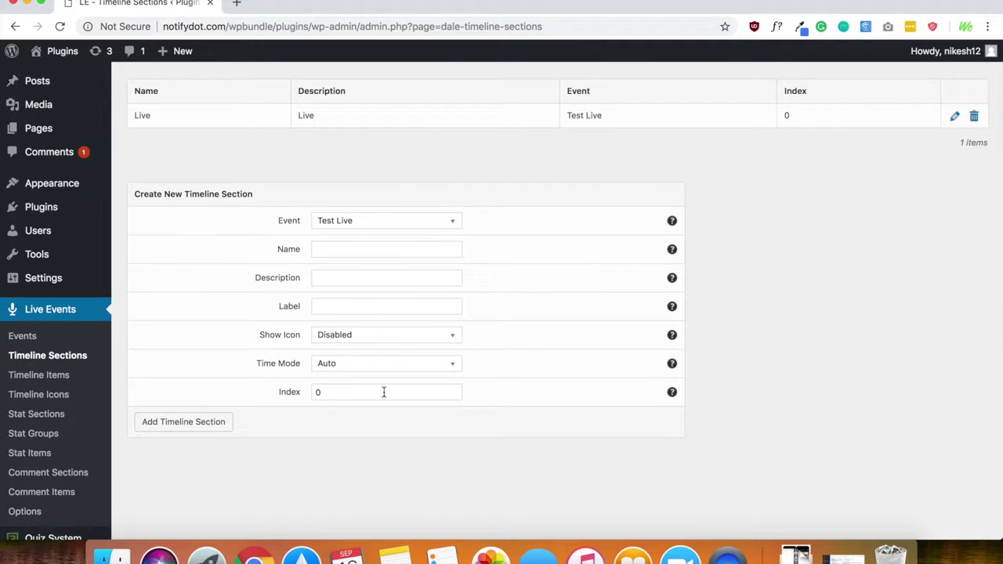
click(433, 221)
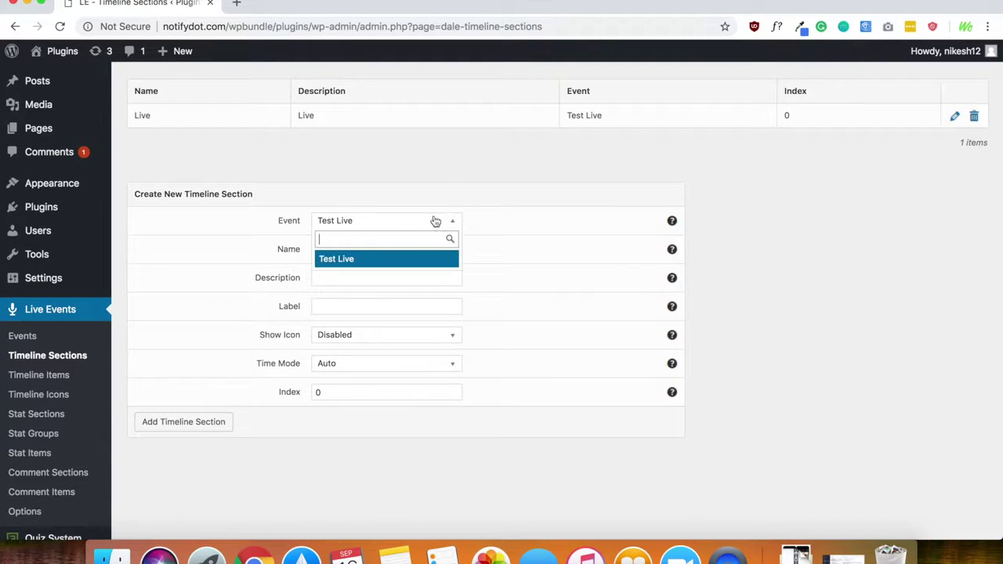
click(479, 235)
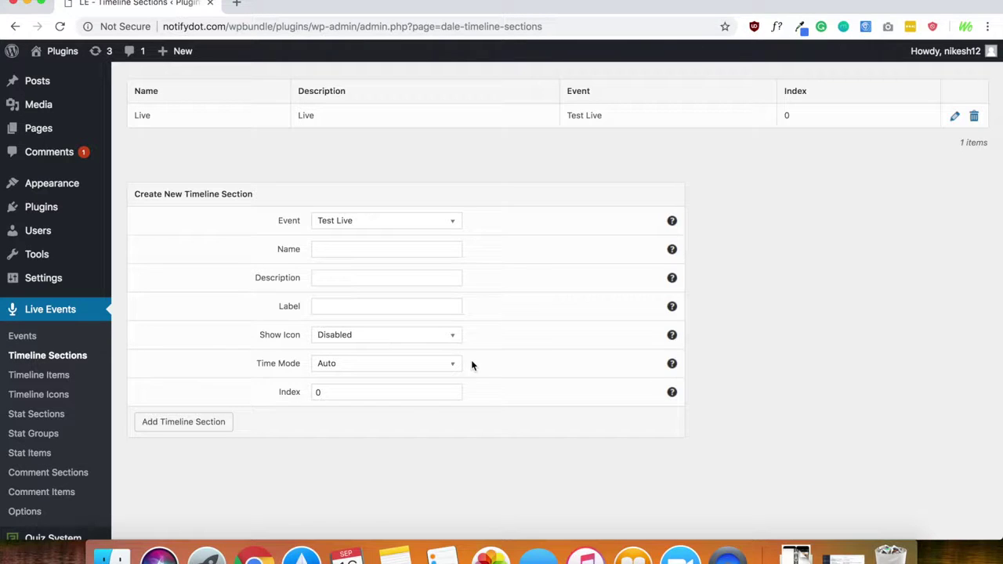
Look over the form for a new timeline item, including the choices for its Extra setting
click(57, 379)
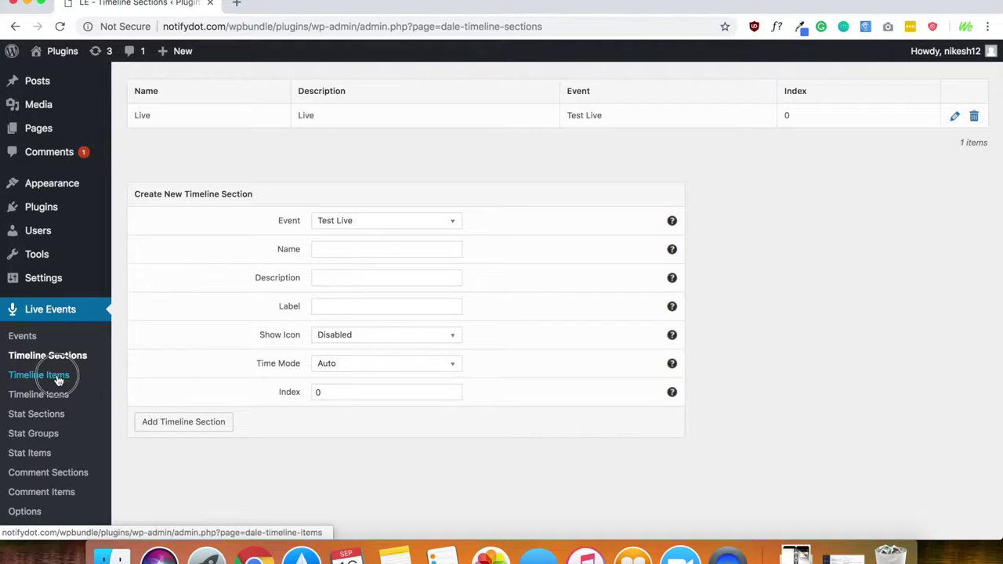
click(58, 379)
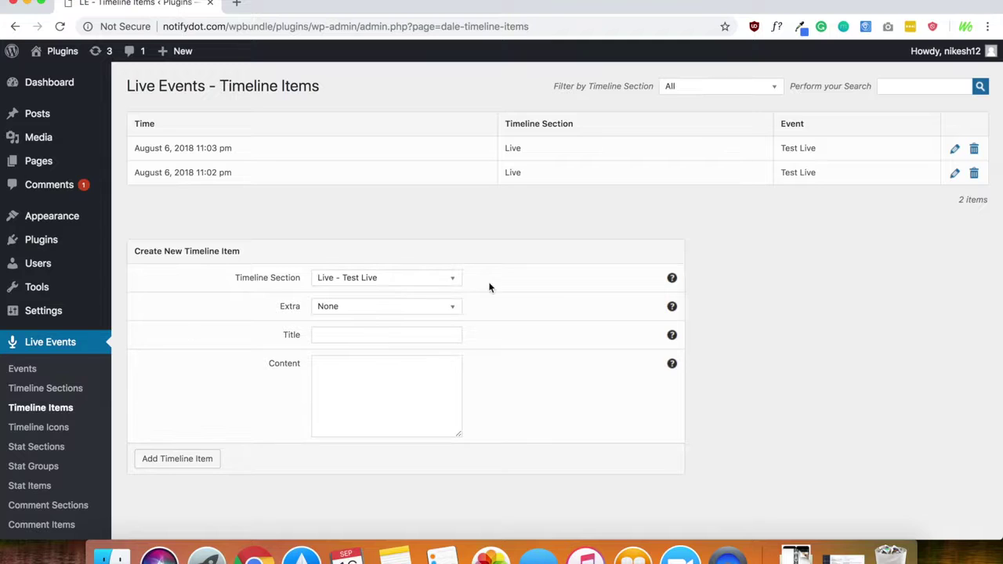
click(385, 306)
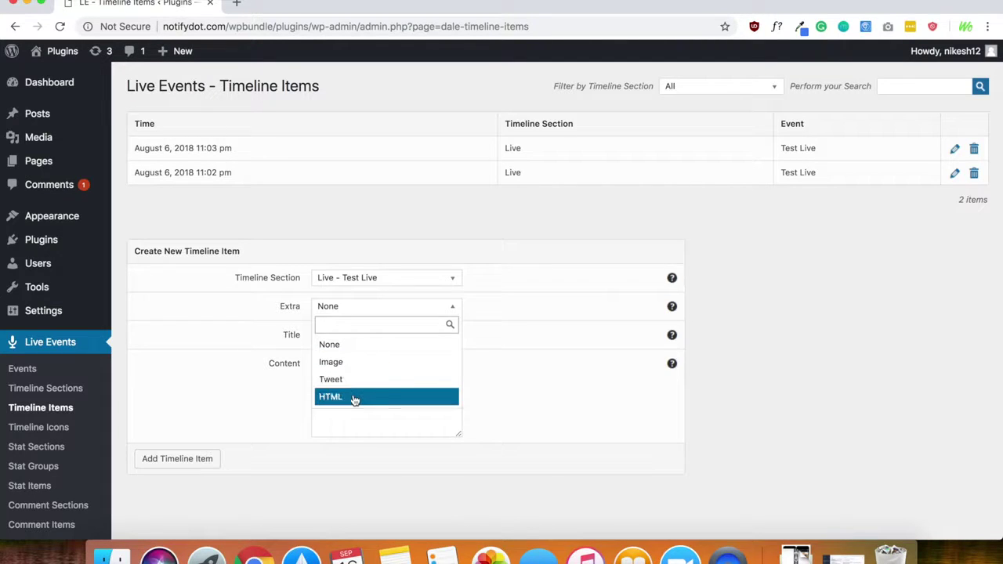
click(535, 297)
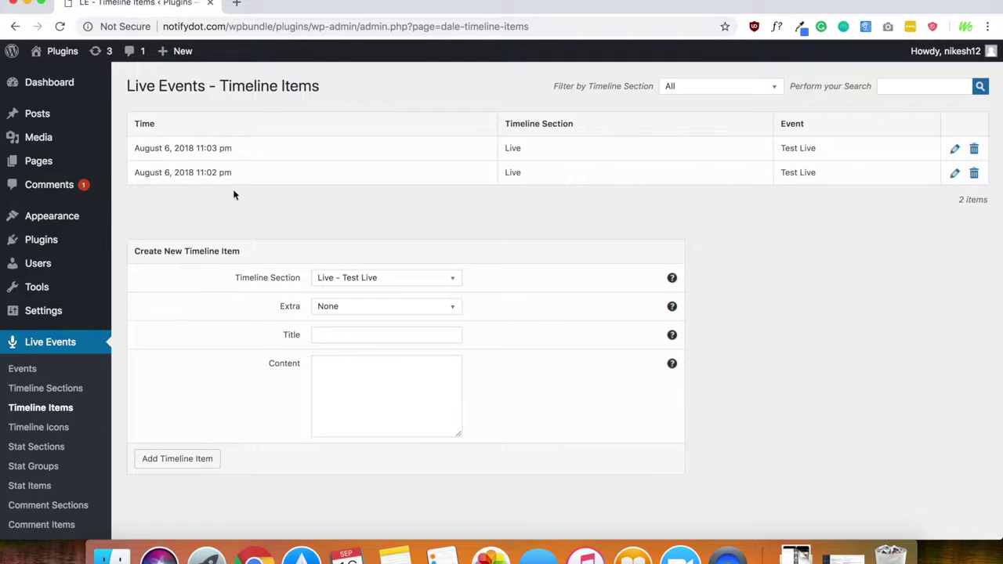
View the Live Events forms for creating timeline icons and stat sections
scroll(338, 220, down, 1)
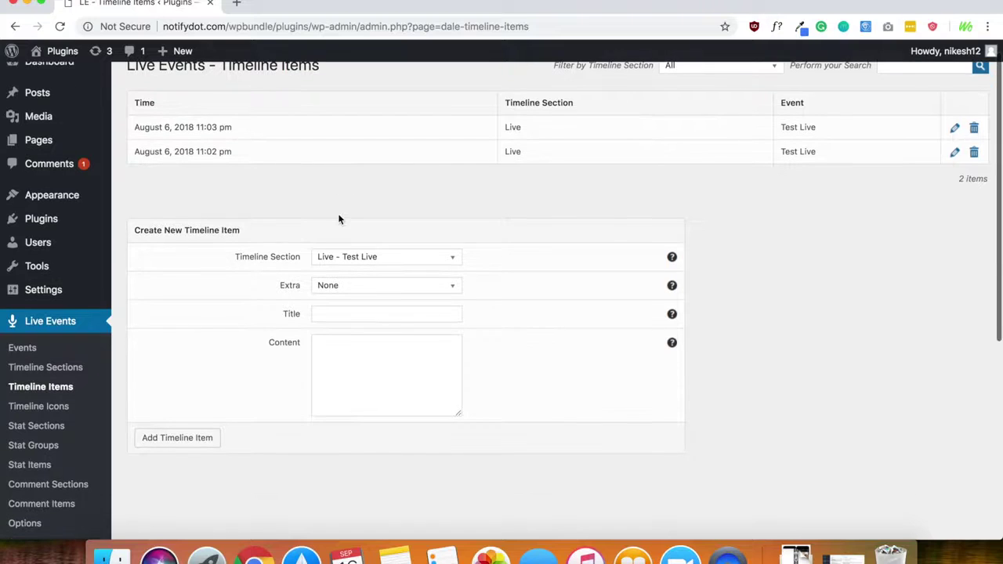
click(39, 407)
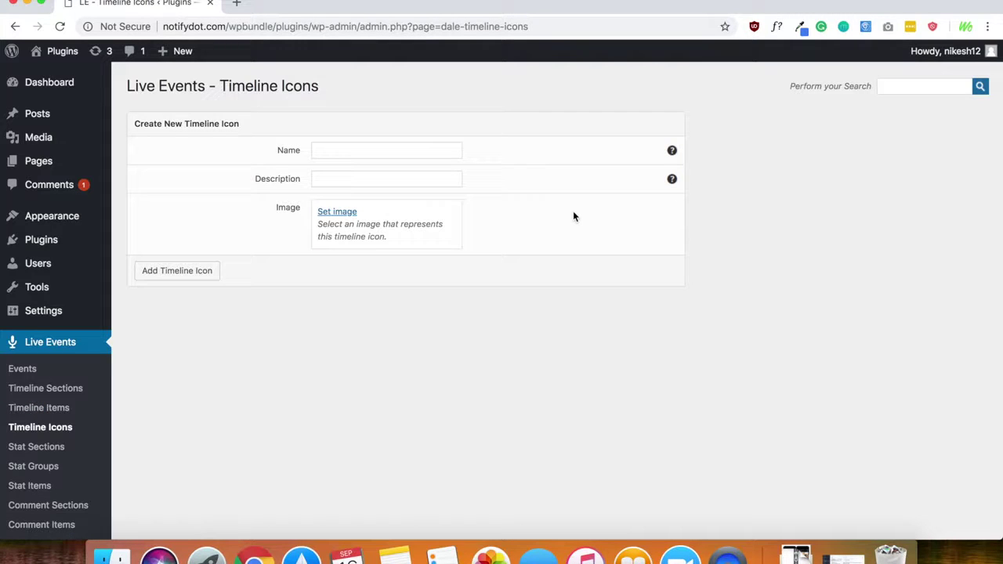
scroll(573, 217, down, 2)
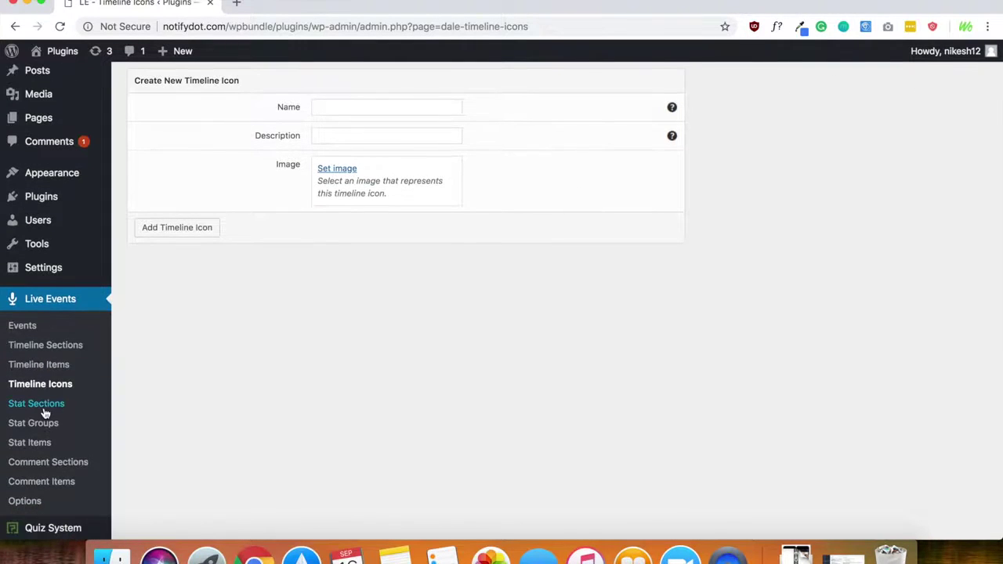
click(36, 404)
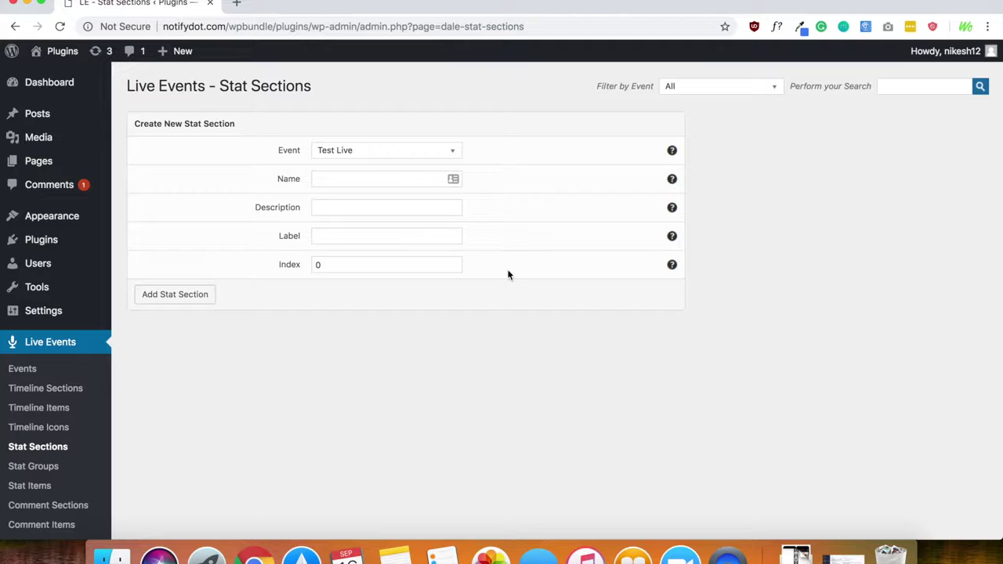
View the Live Events comment section form and the Comment Items page
scroll(507, 273, down, 1)
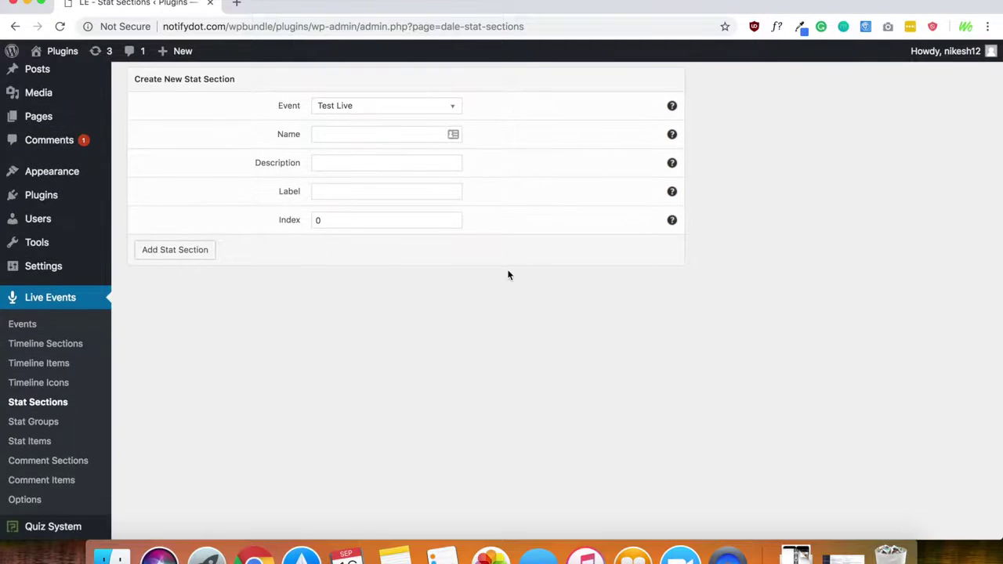
scroll(508, 274, down, 1)
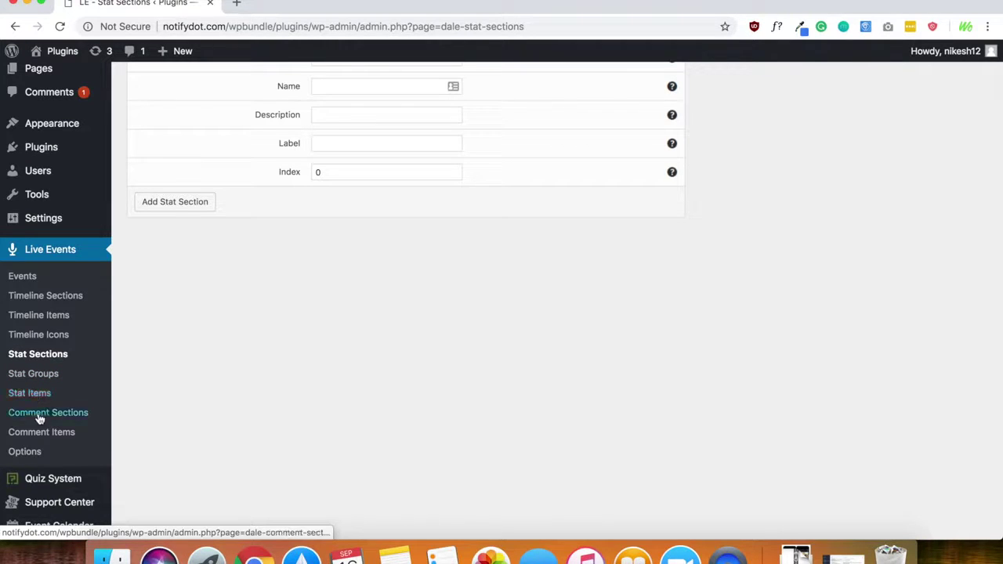
click(39, 416)
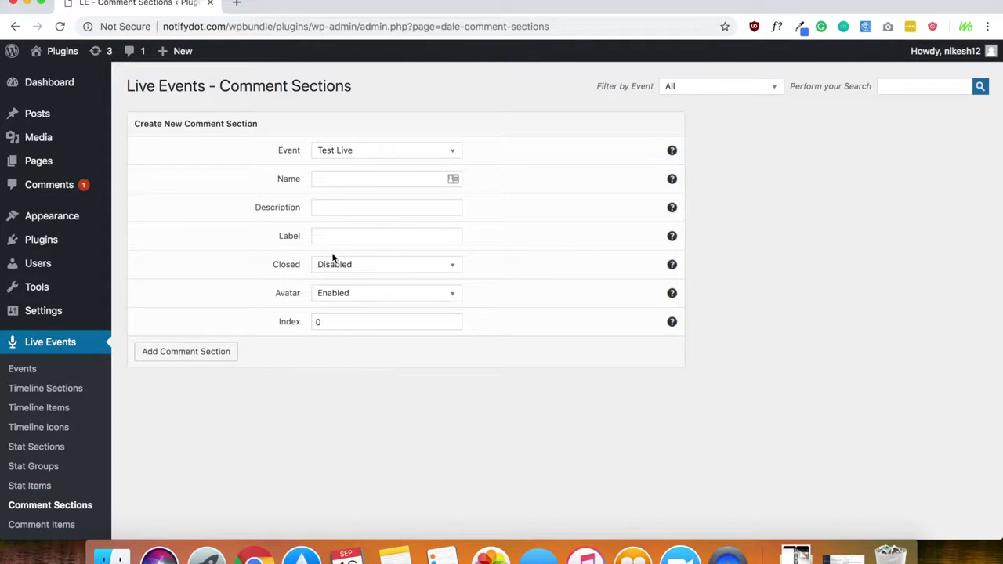
scroll(529, 254, down, 4)
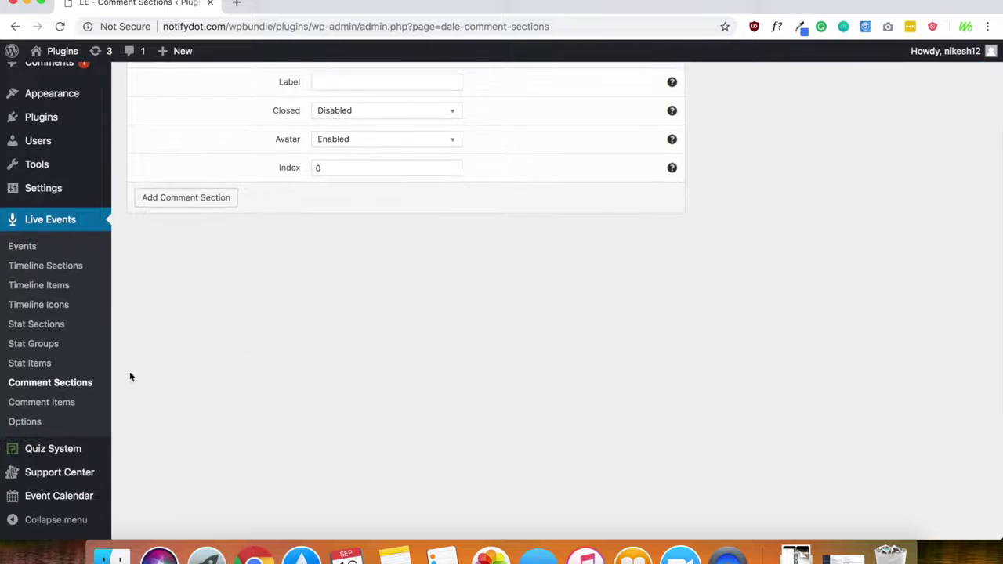
click(65, 406)
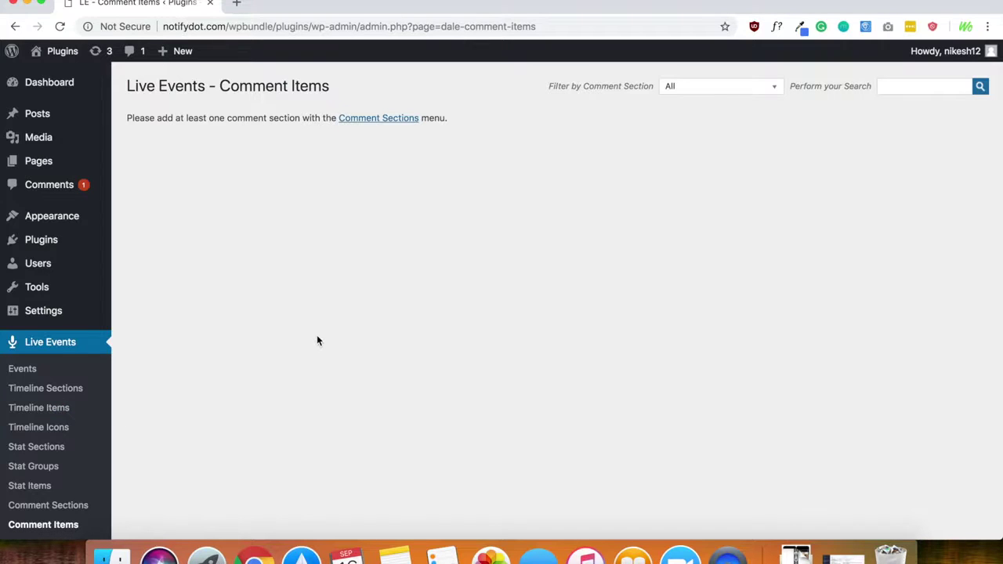
Review the Live Events General, Timeline, Comment, Stat and Social options
scroll(318, 340, down, 3)
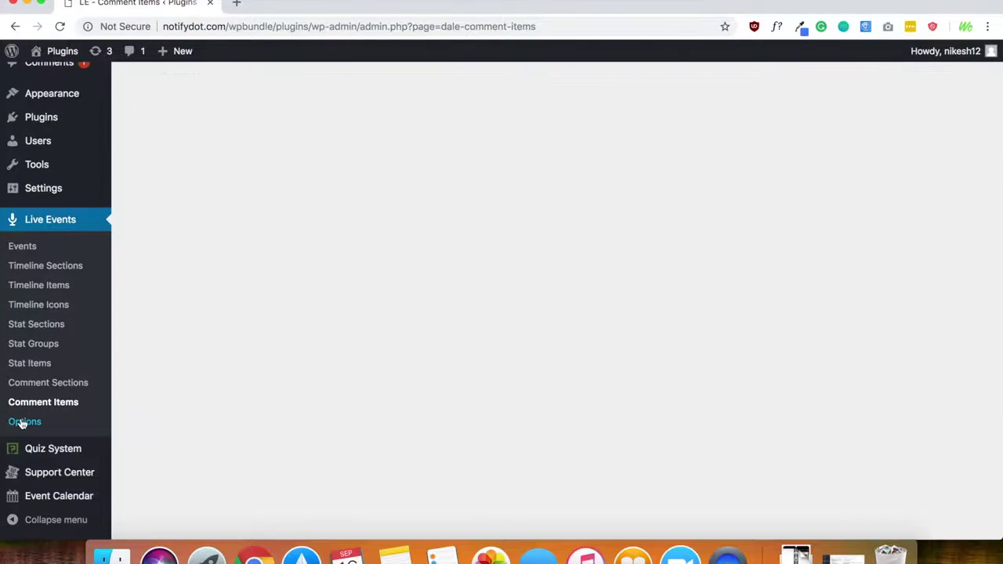
click(23, 424)
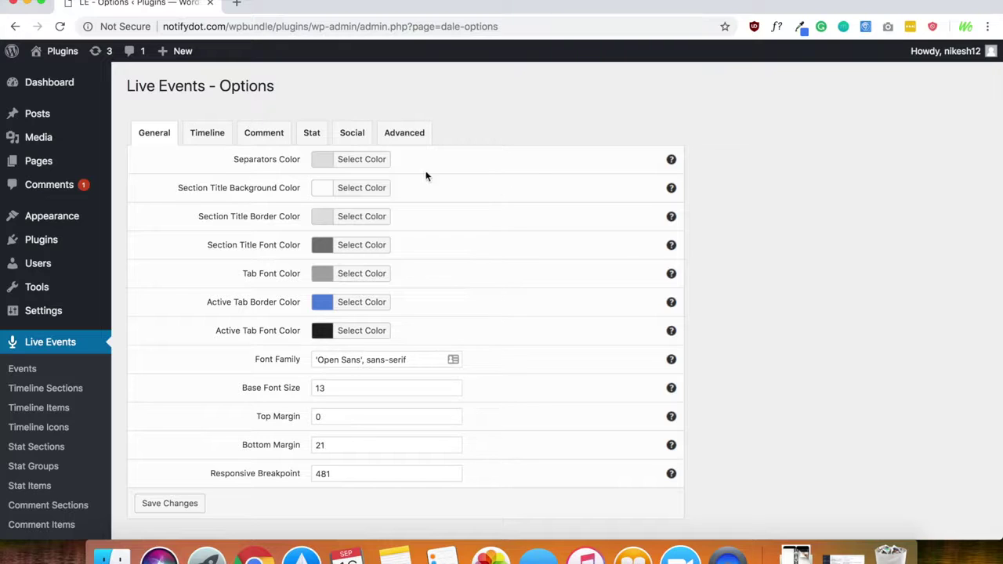
click(195, 137)
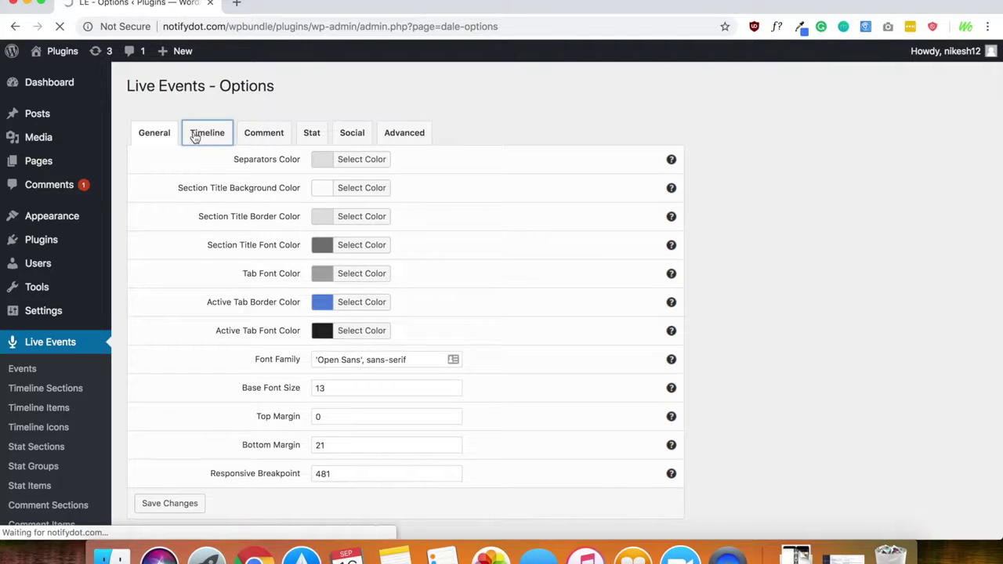
click(264, 135)
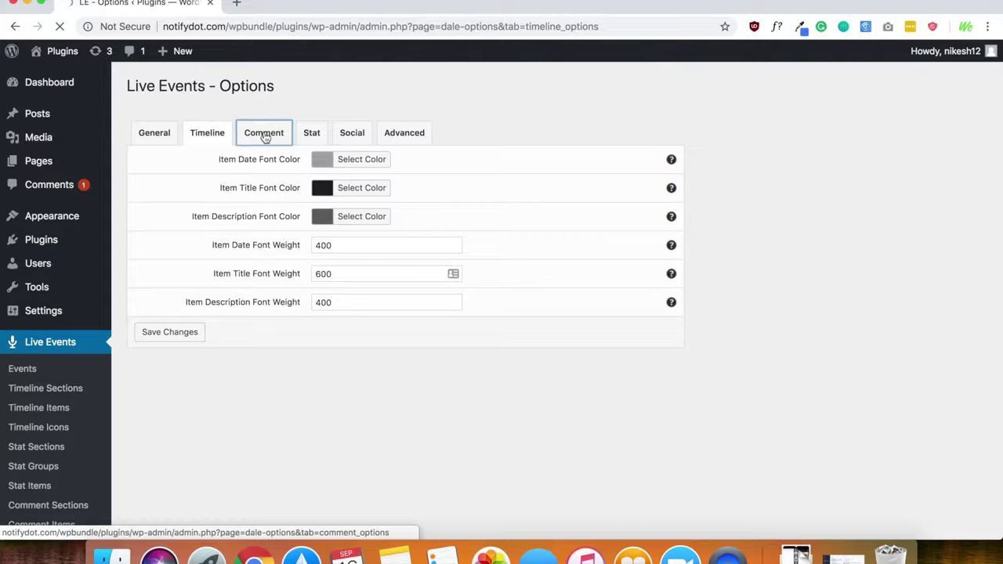
click(312, 135)
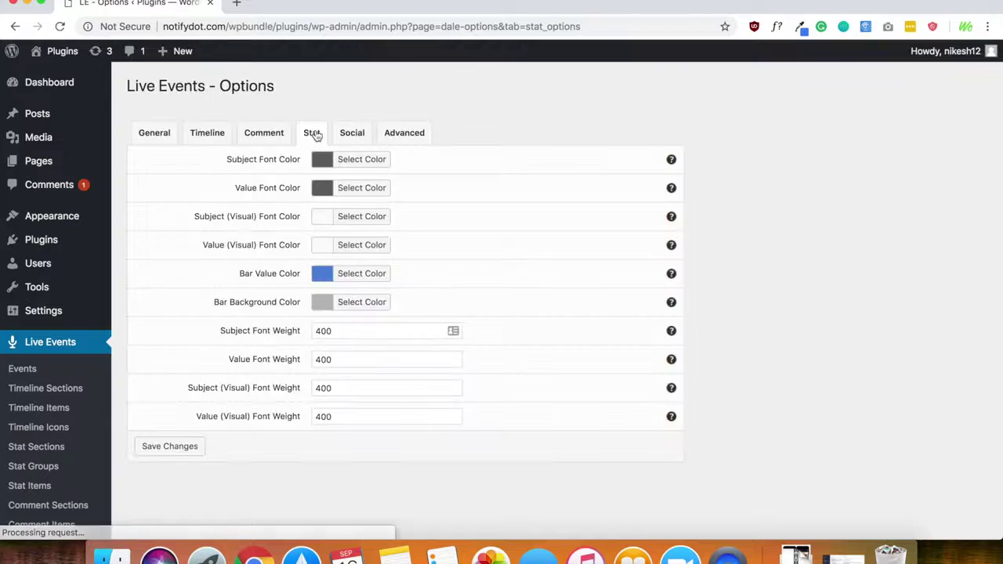
click(352, 136)
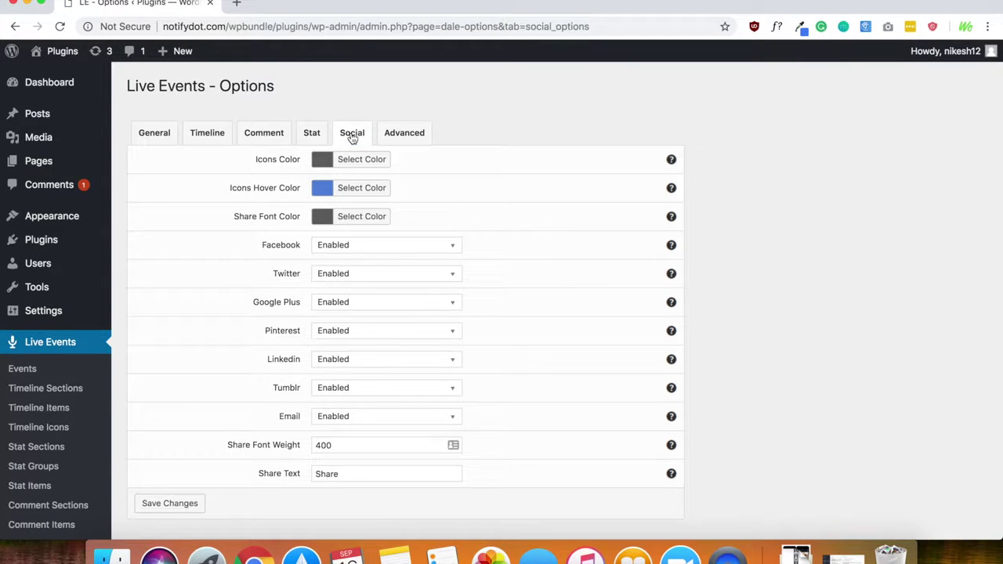
Examine the Advanced options of Live Events, including the cloning and menu pagination settings
click(415, 136)
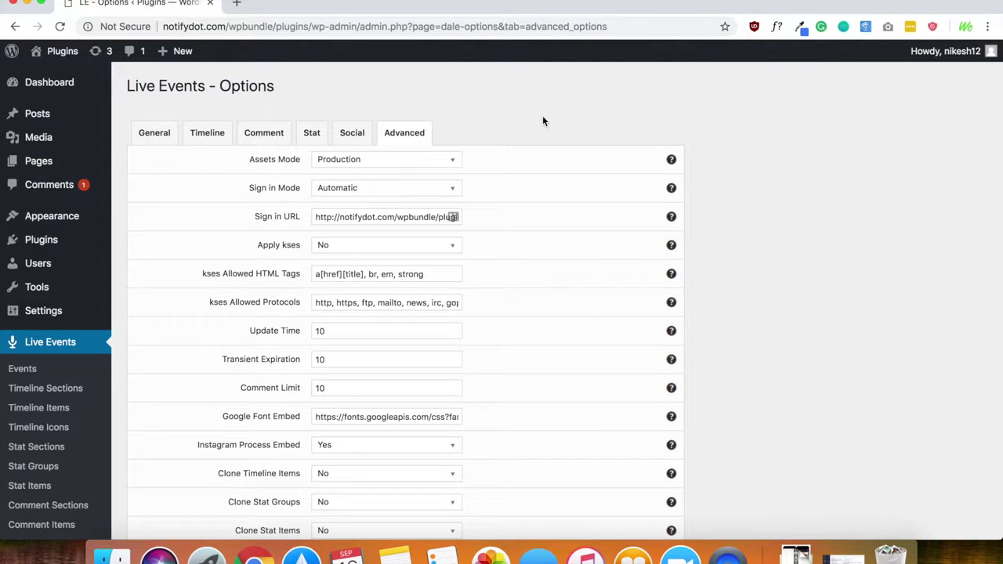
scroll(543, 121, down, 15)
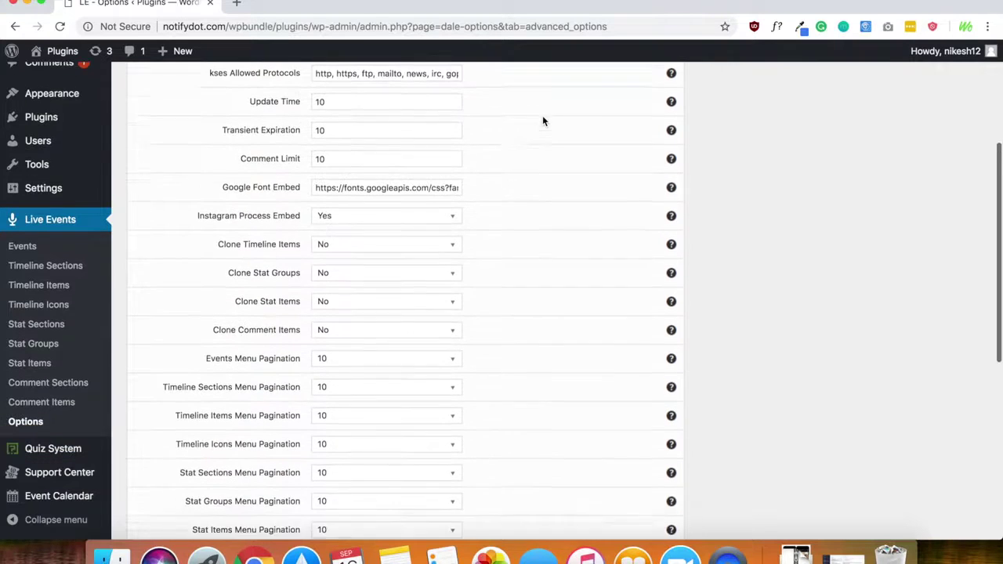
scroll(546, 280, up, 15)
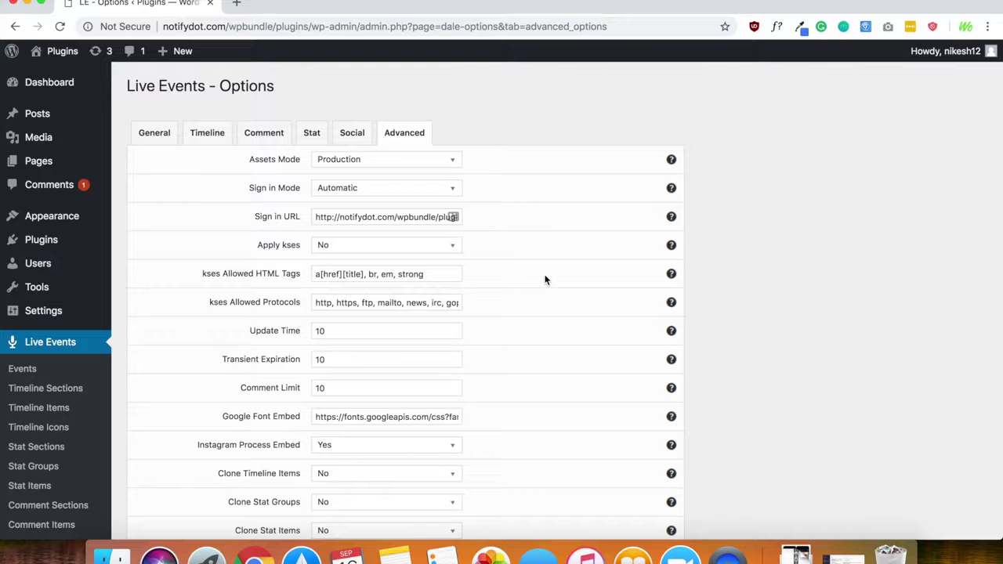
Copy the Test Live event's shortcode [le id="1"] from the events list and open the site's posts list
click(24, 373)
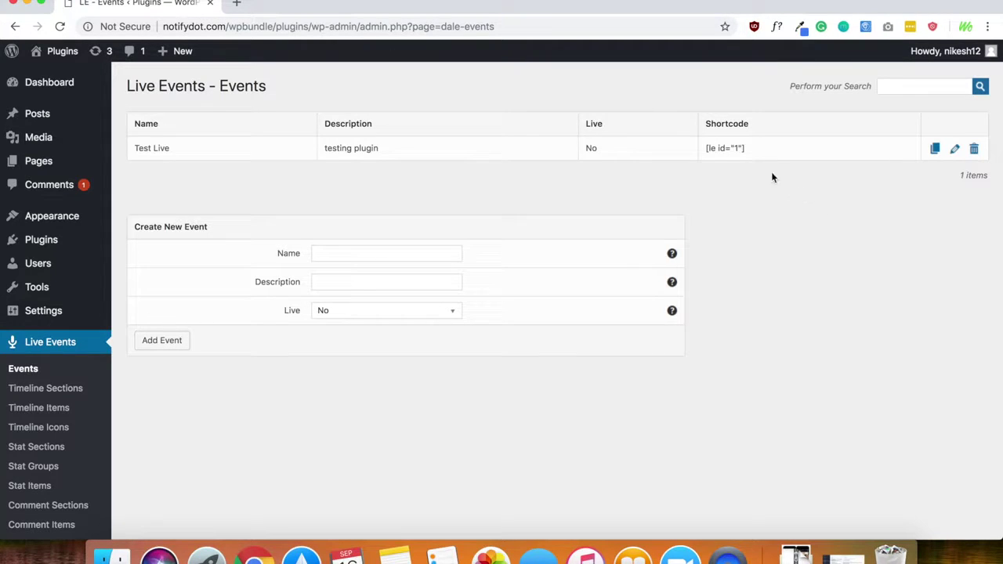
drag(749, 151, 705, 152)
key(ctrl+c)
click(37, 117)
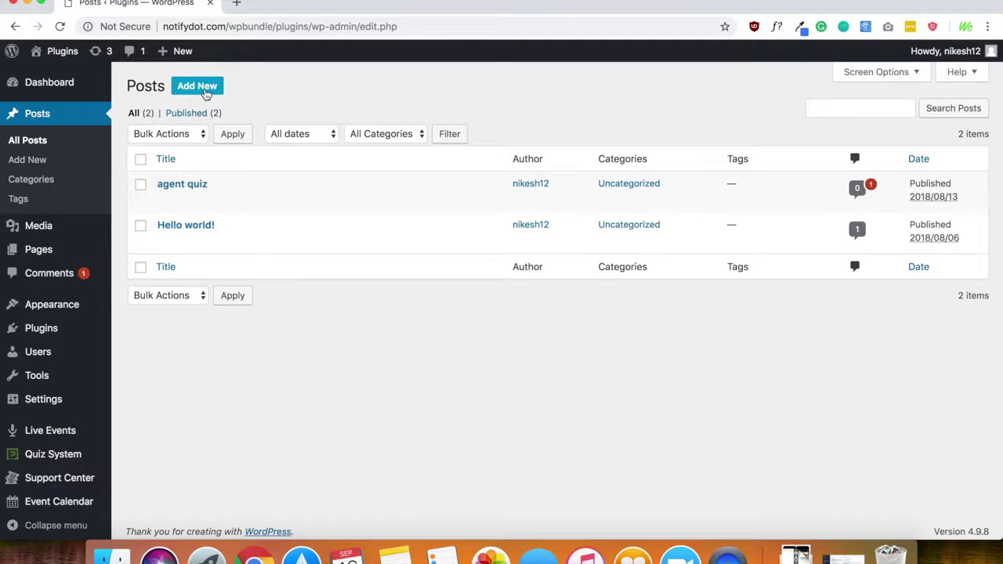
Create a new post titled "Timeline" containing the copied shortcode [le id="1"] and publish it
click(207, 94)
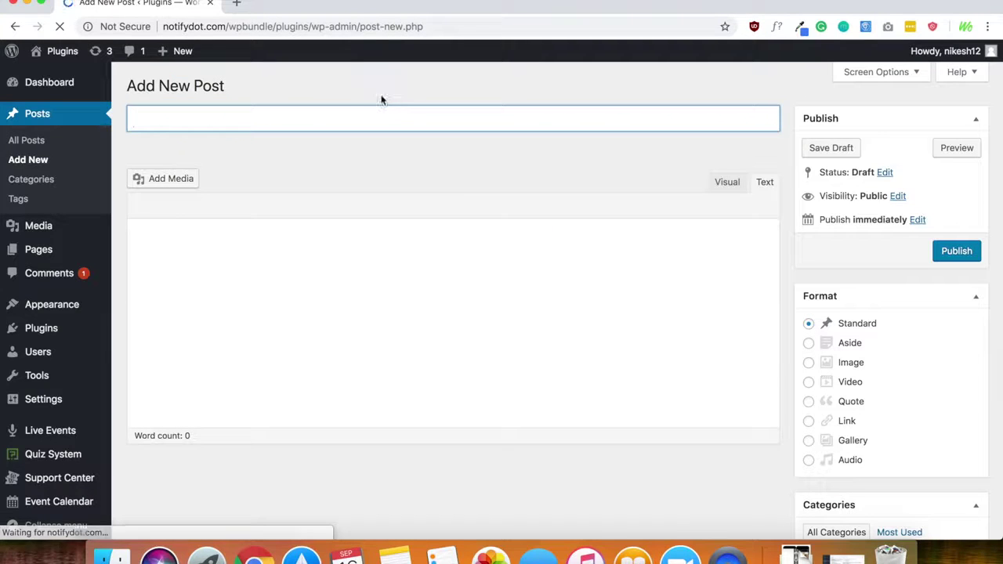
text(Timeline)
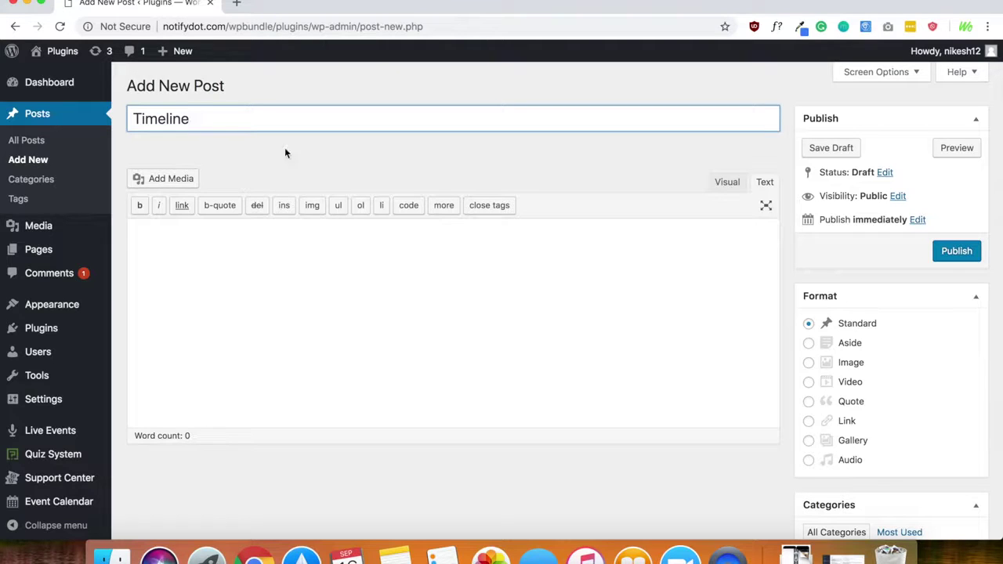
click(286, 259)
key(ctrl+v)
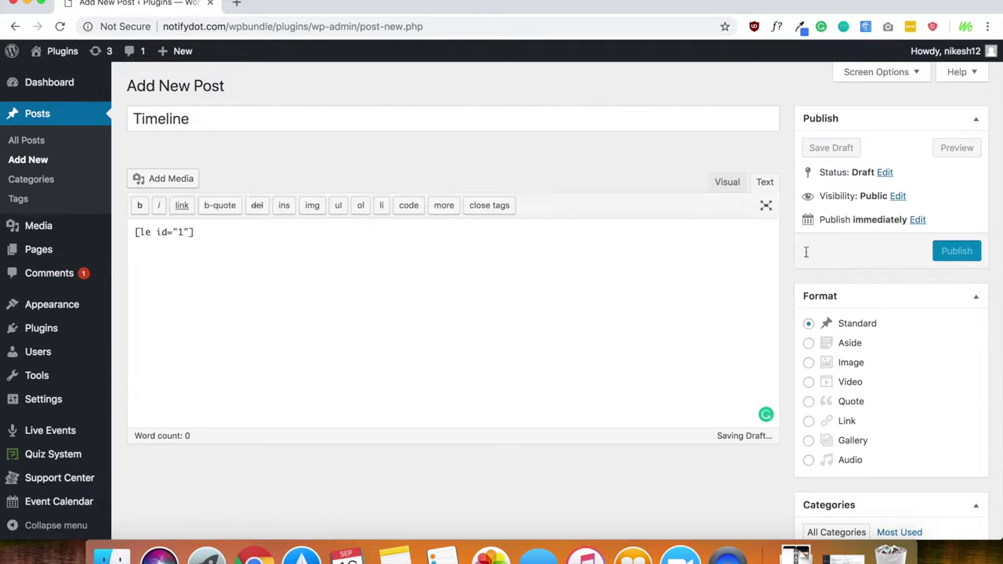
click(956, 252)
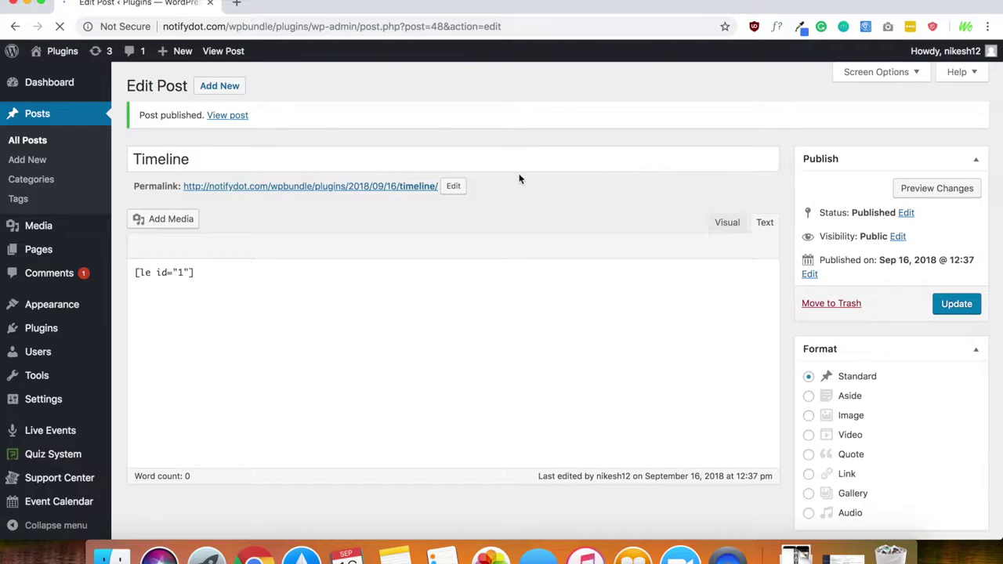
View the published Timeline post on the site and examine its live event entries, embedded tweet and share links
click(226, 52)
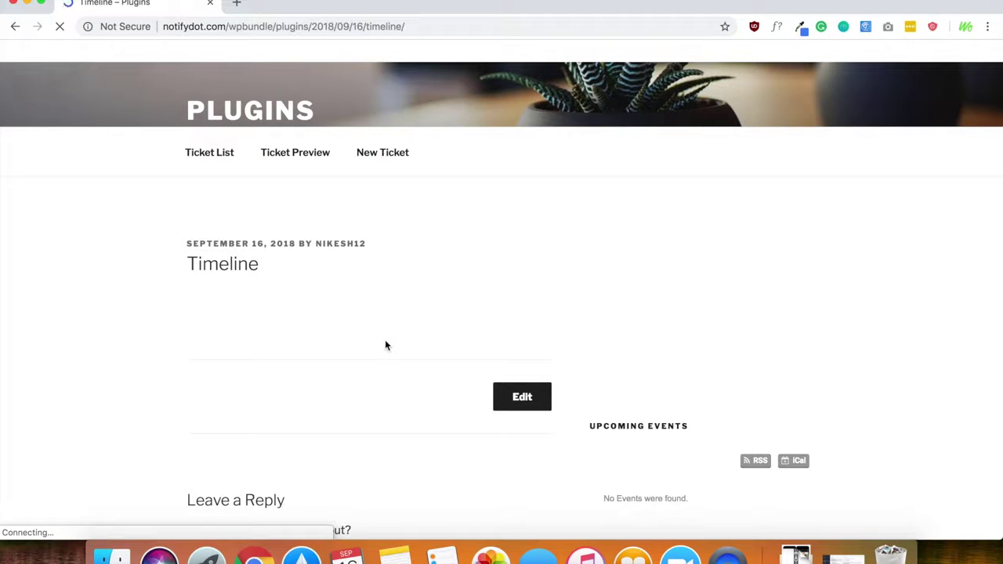
scroll(385, 346, down, 10)
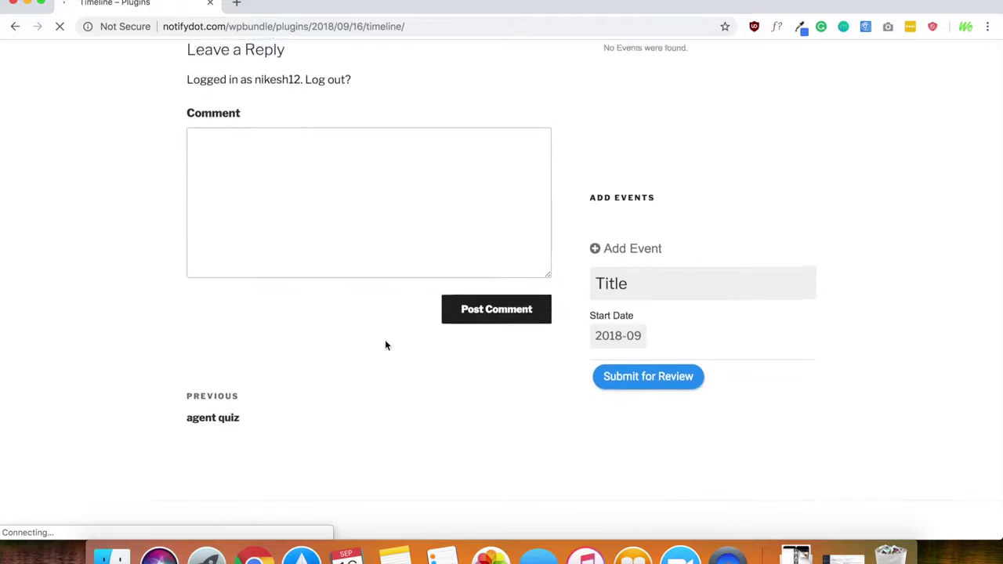
scroll(385, 346, down, 1)
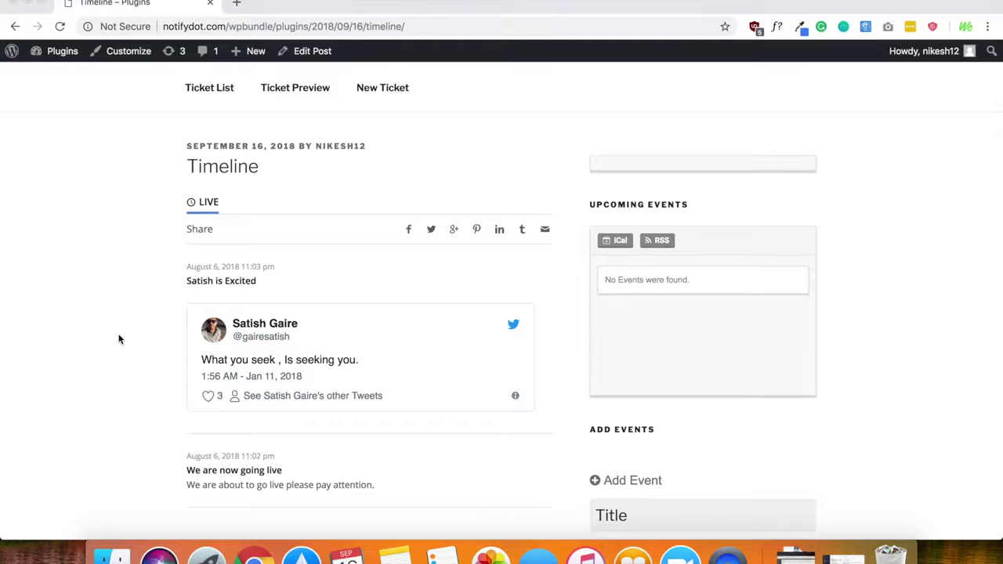
scroll(142, 354, up, 3)
scroll(142, 353, down, 4)
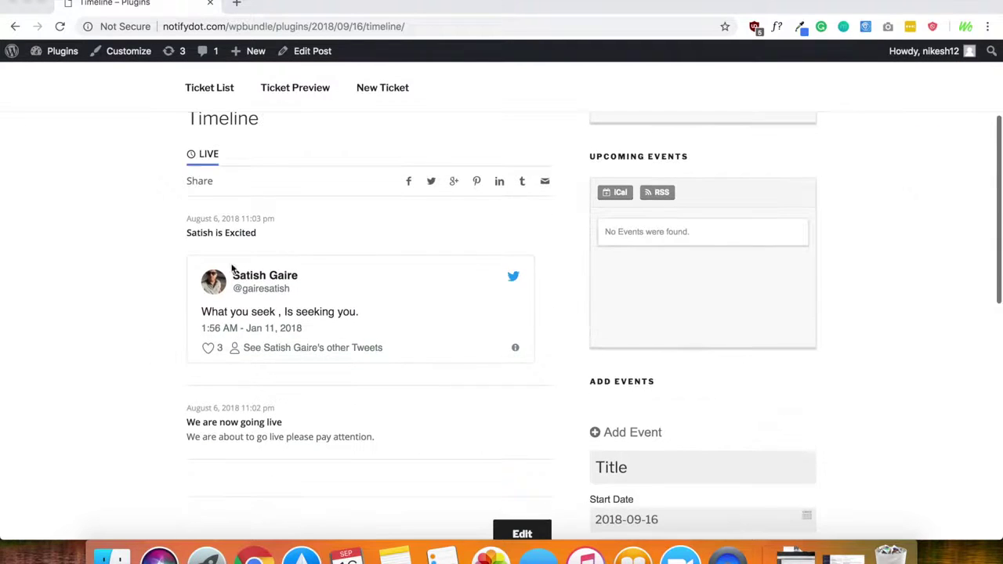
scroll(332, 376, down, 2)
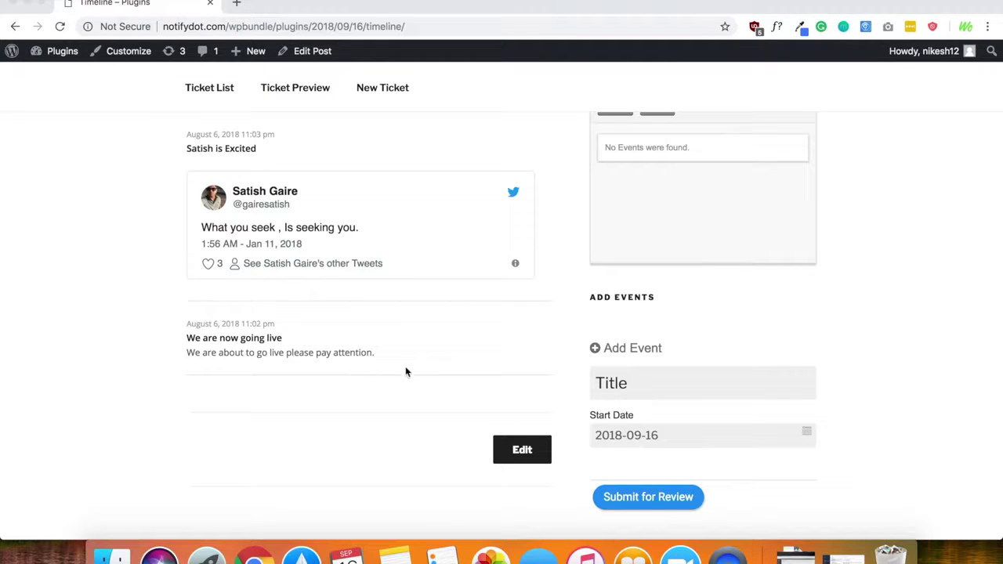
scroll(270, 337, up, 1)
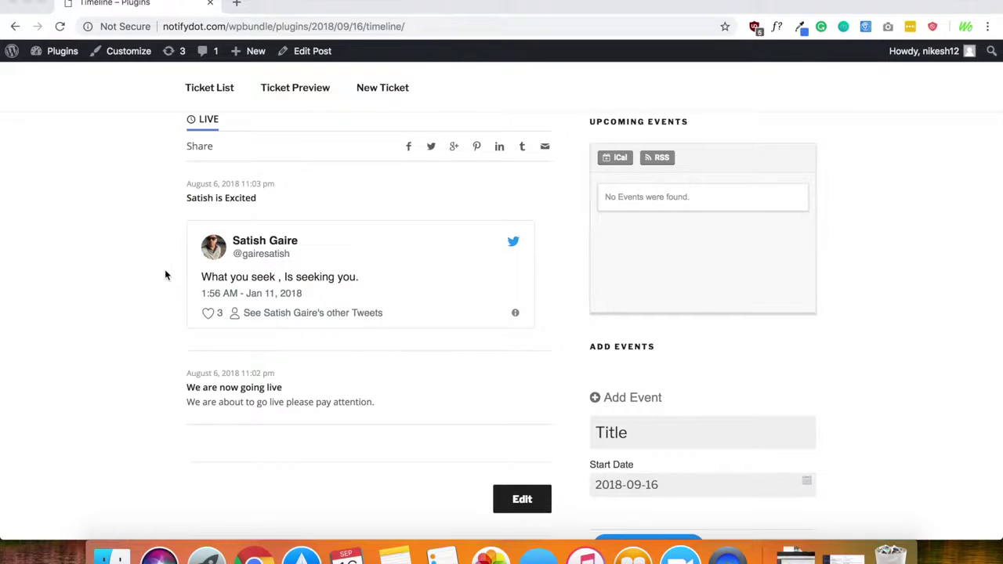
scroll(165, 269, up, 1)
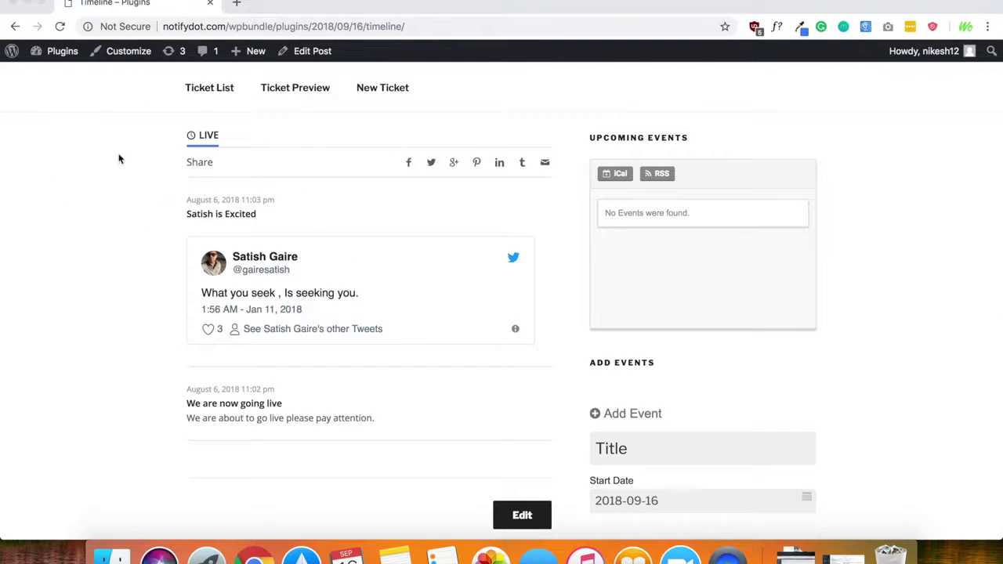